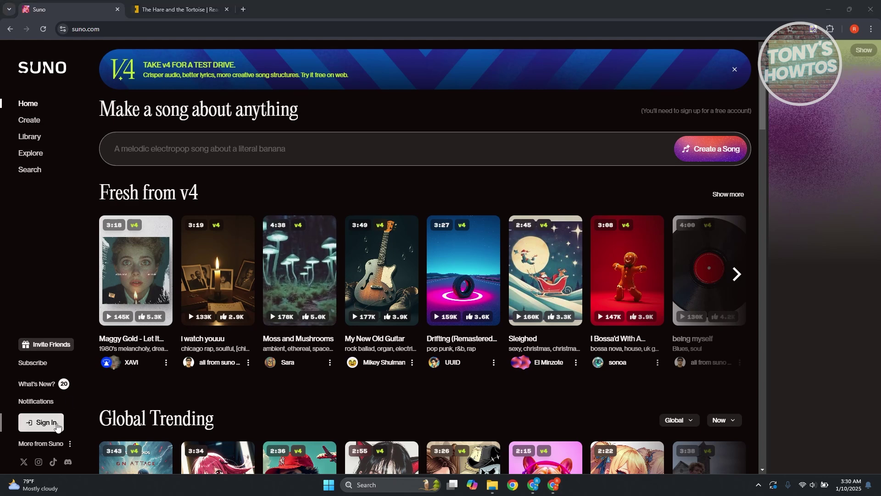
pyautogui.click(55, 425)
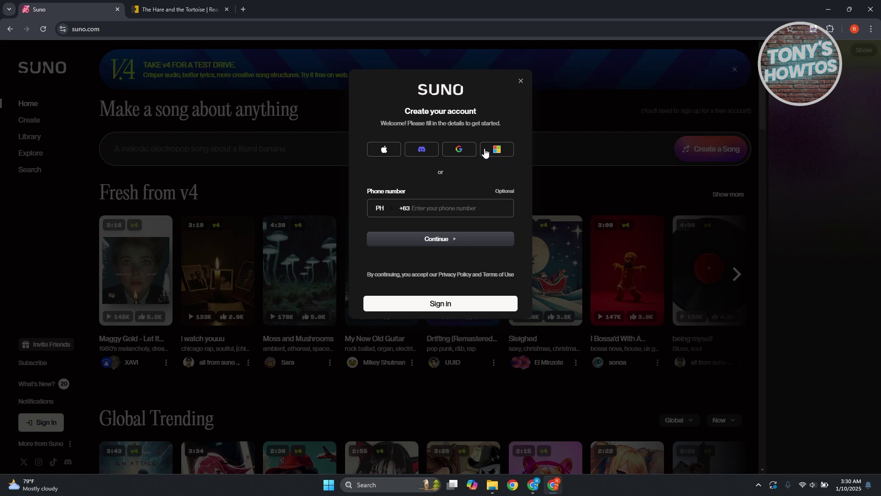
pyautogui.click(462, 149)
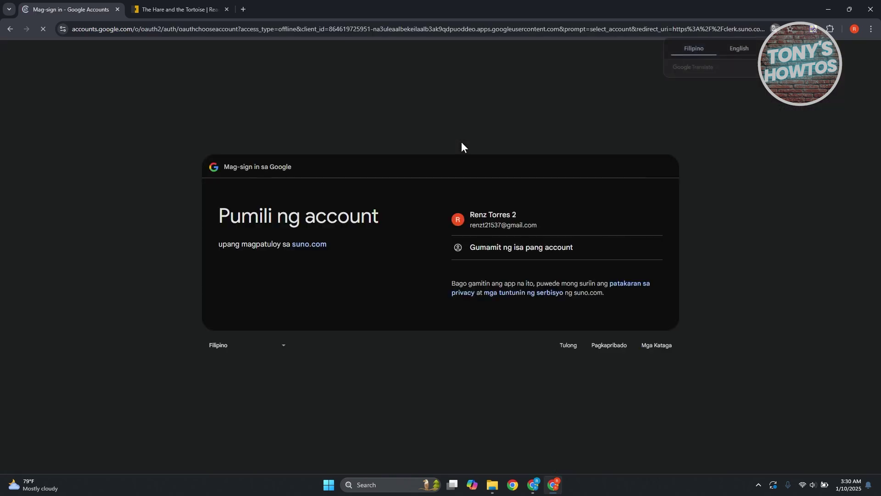
# Step: Pick the Google account and confirm sharing its details with suno.com
pyautogui.click(493, 227)
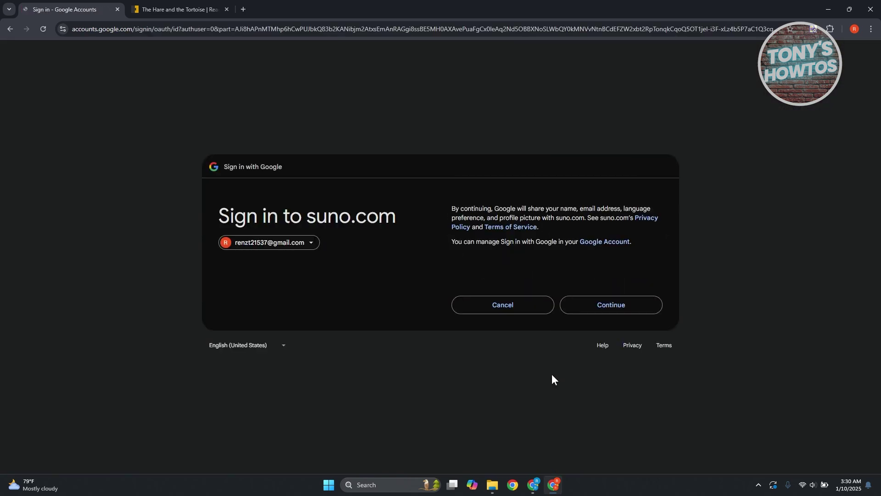
pyautogui.click(621, 310)
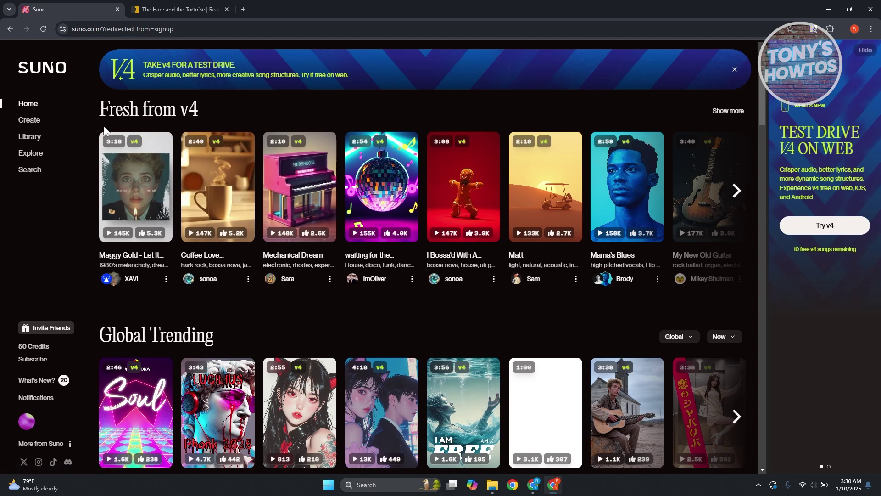
# Step: Go to the Create page, skip the getting-started tutorial, and leave the model on v4
pyautogui.click(35, 126)
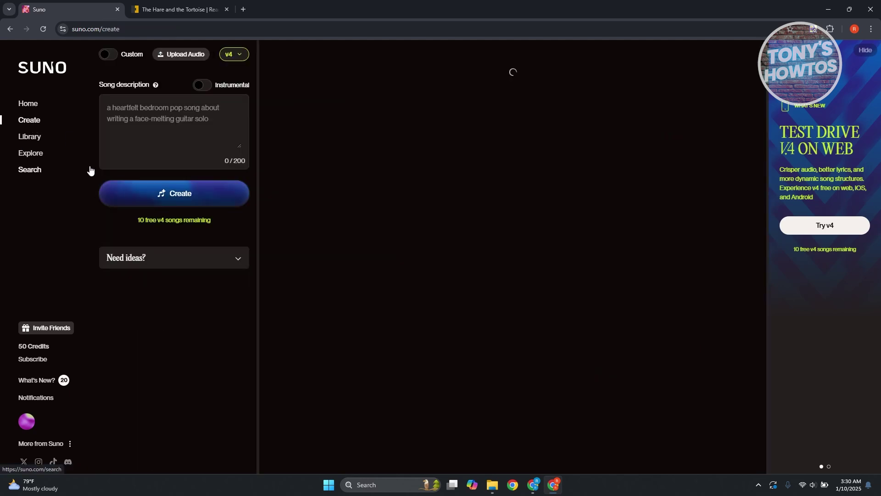
pyautogui.click(247, 261)
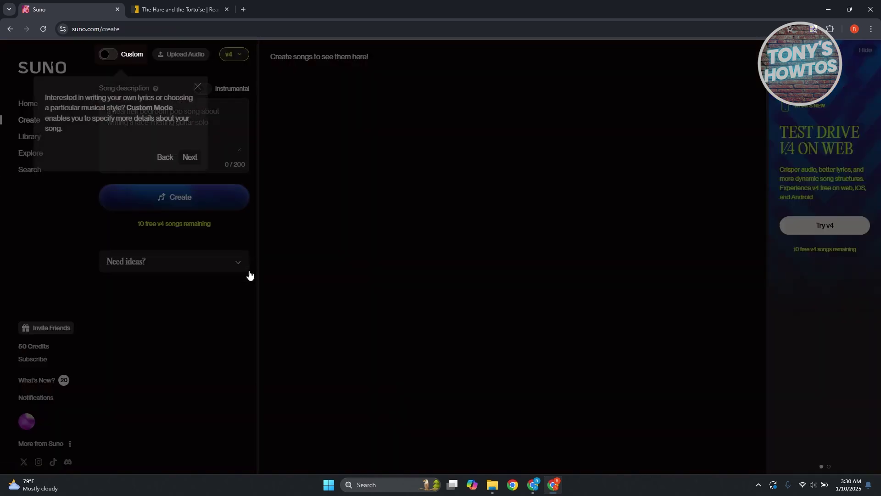
pyautogui.click(199, 89)
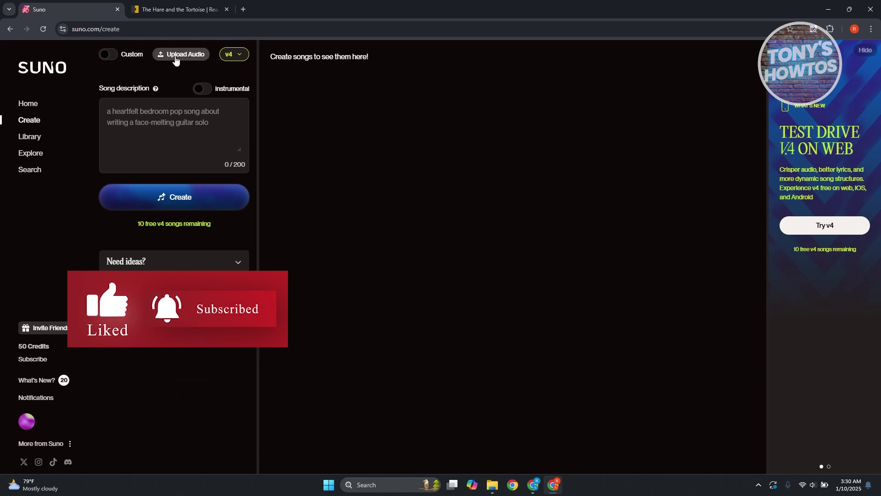
pyautogui.click(240, 55)
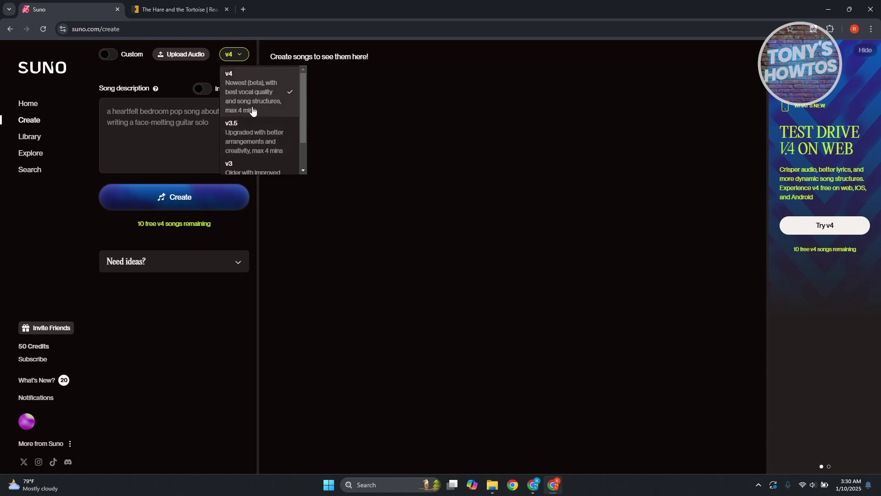
pyautogui.click(157, 75)
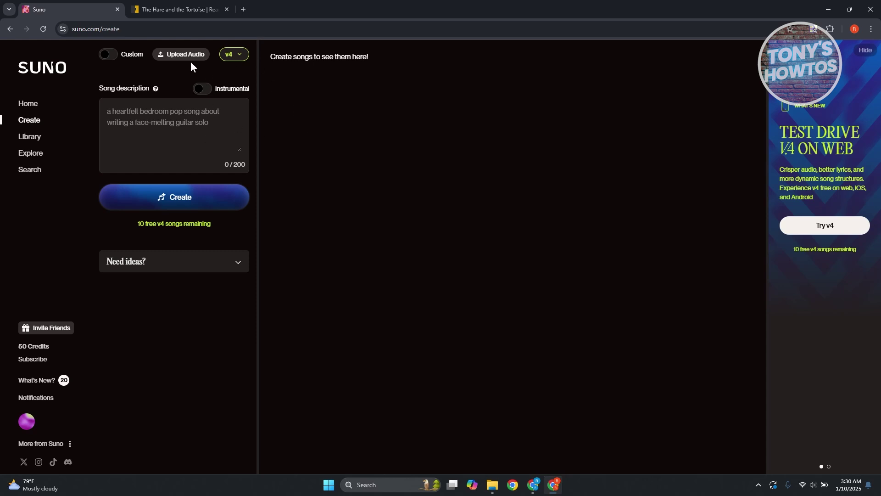
# Step: Start an audio upload and agree to Suno's audio upload terms
pyautogui.click(177, 55)
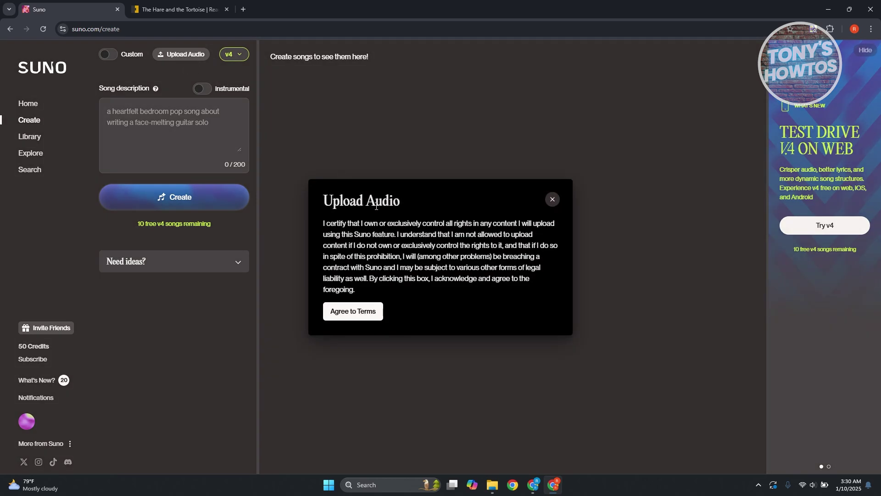
pyautogui.click(361, 316)
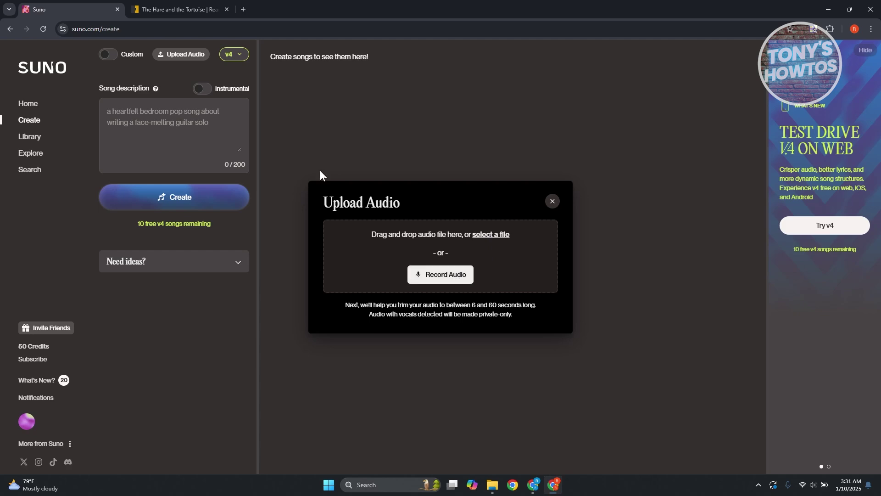
# Step: Look over the Hare and the Tortoise story in the other browser tab
pyautogui.click(200, 2)
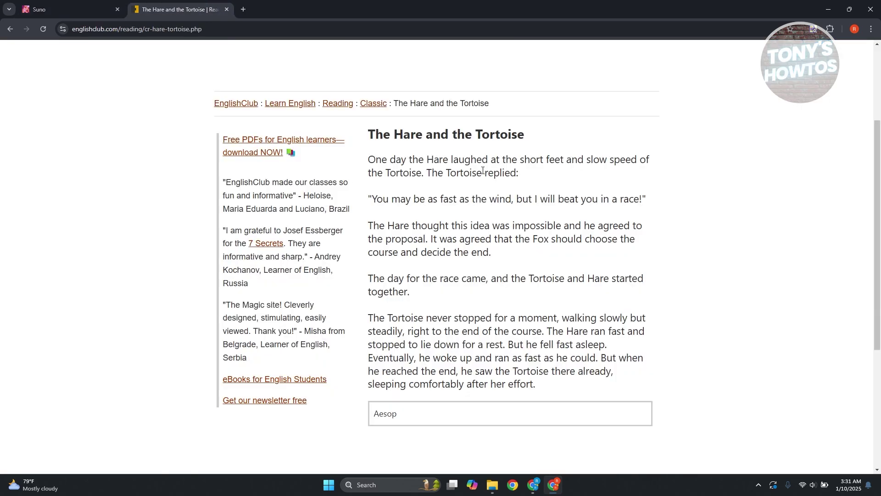
pyautogui.moveTo(182, 8)
pyautogui.mouseDown()
pyautogui.moveTo(450, 67)
pyautogui.moveTo(523, 53)
pyautogui.moveTo(594, 70)
pyautogui.moveTo(290, 8)
pyautogui.moveTo(193, 7)
pyautogui.mouseUp()
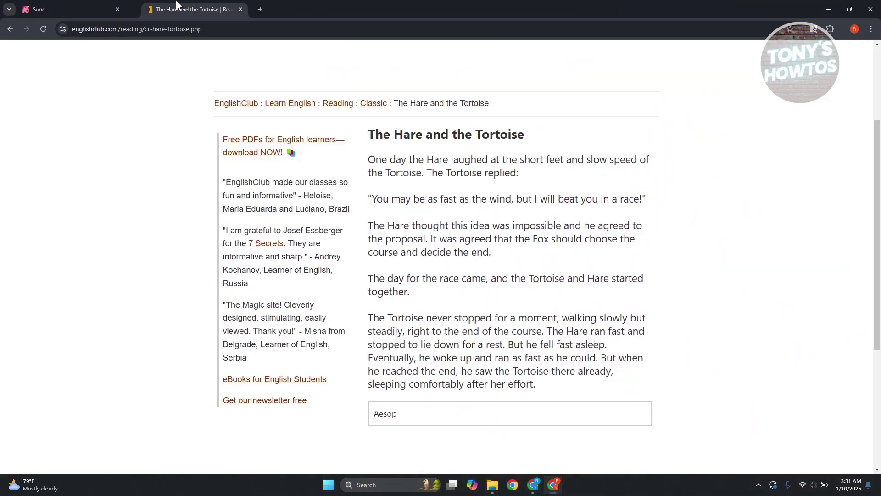
pyautogui.click(83, 5)
# Step: Record the story read aloud through the allowed microphone, then finish the recording
pyautogui.click(451, 275)
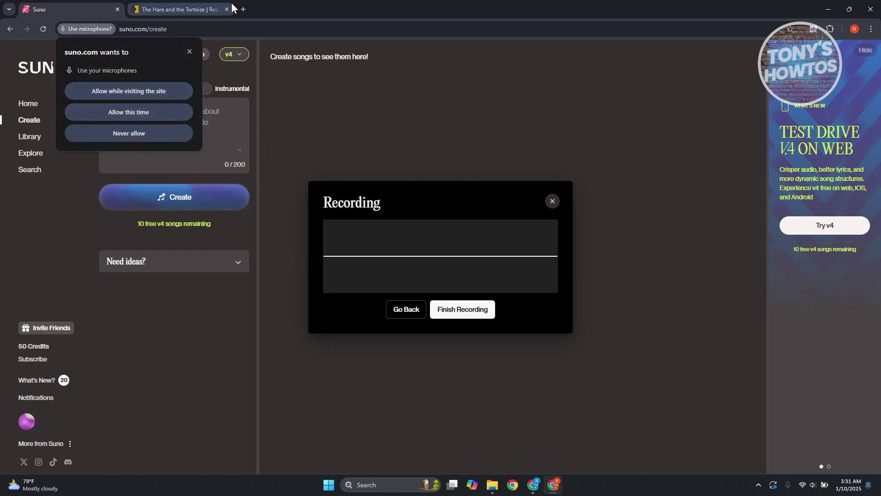
pyautogui.click(120, 88)
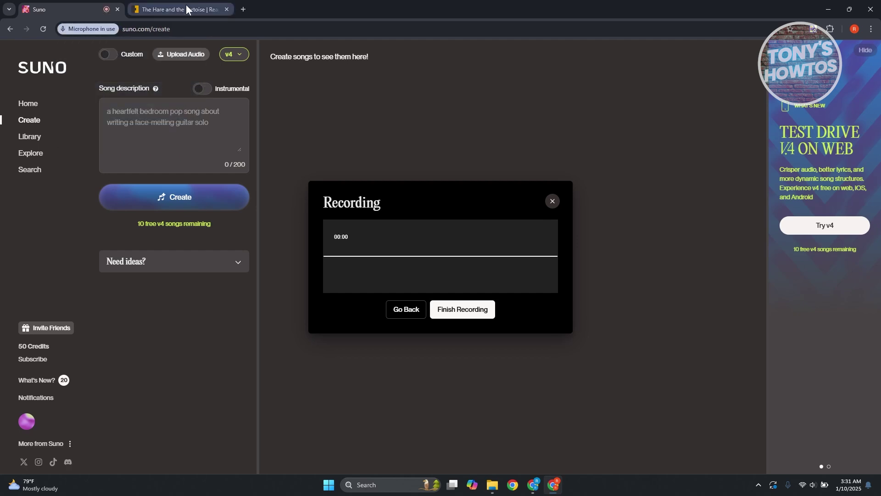
pyautogui.click(189, 3)
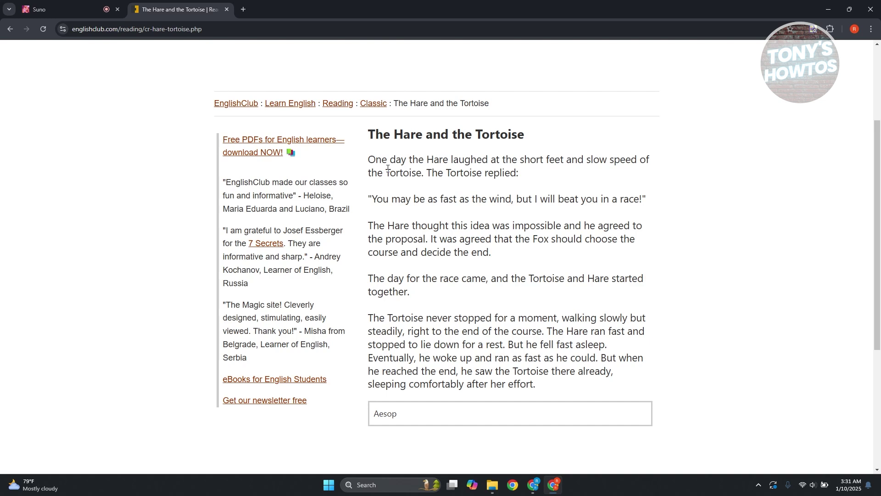
pyautogui.click(74, 9)
pyautogui.click(458, 312)
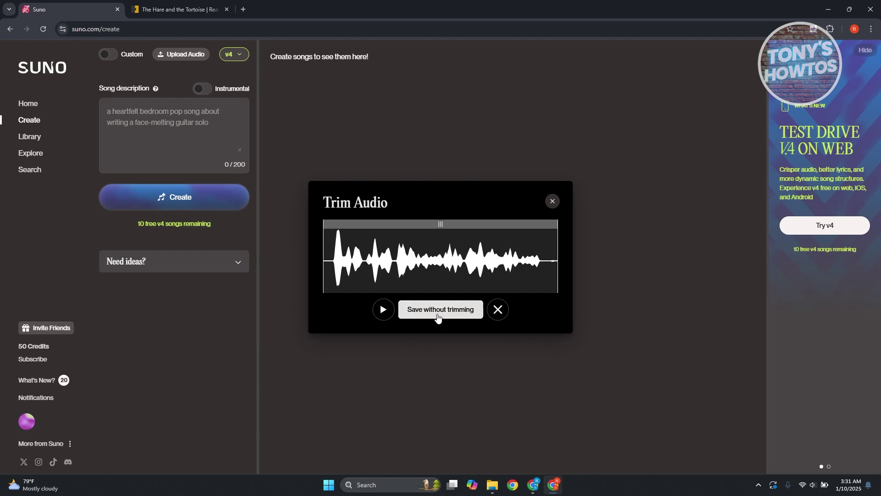
# Step: Play back the recorded clip briefly and keep it untrimmed
pyautogui.click(383, 311)
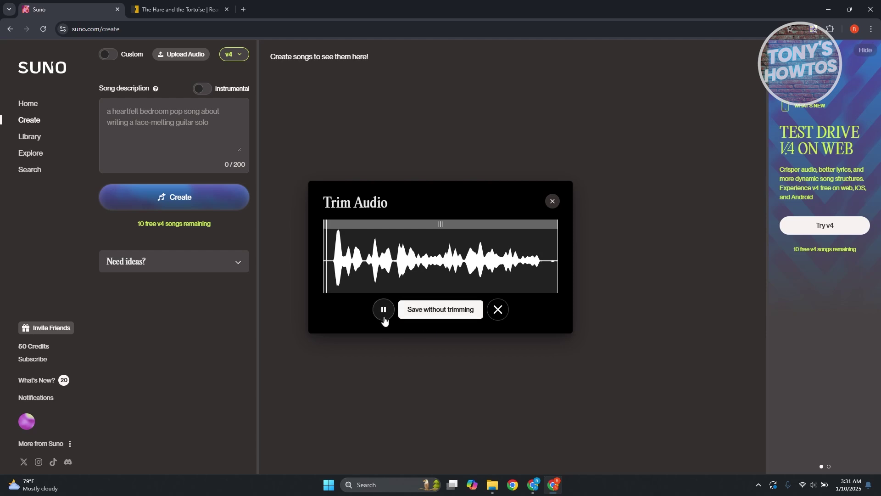
pyautogui.click(384, 315)
pyautogui.click(440, 315)
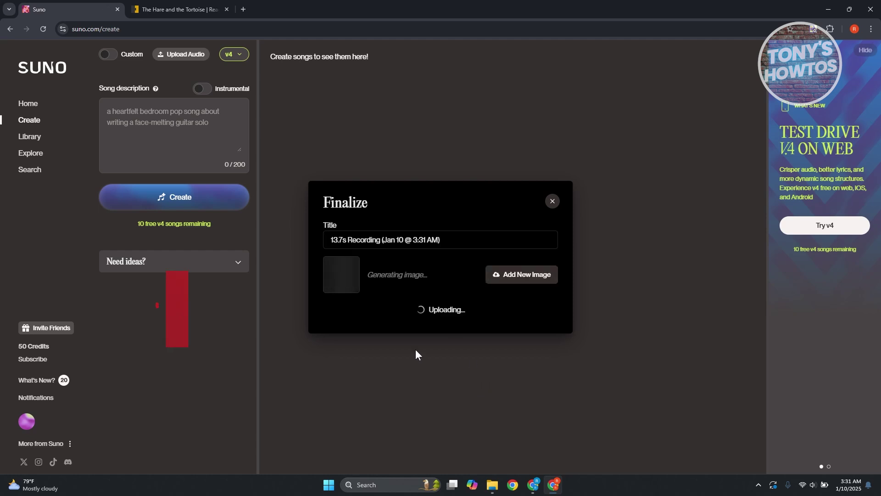
# Step: Title the upload 'HARE AND TORTOISE' and save it
pyautogui.click(399, 240)
pyautogui.hotkey('ctrl', 'a')
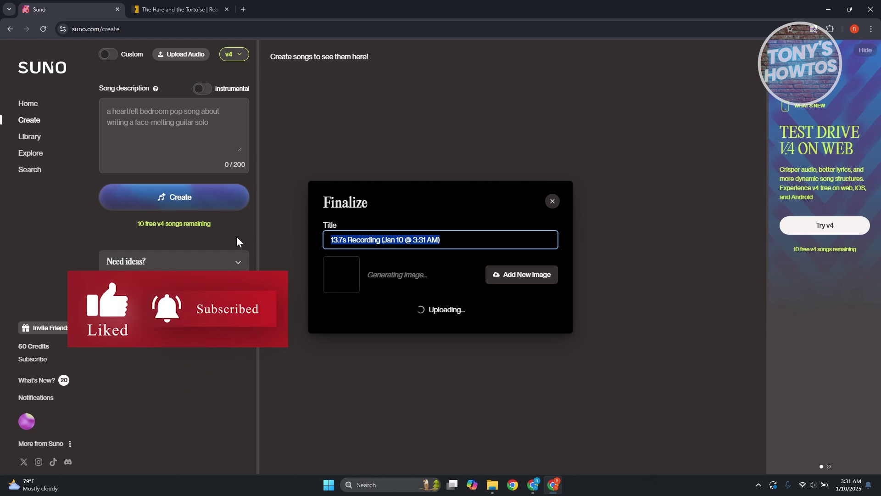
pyautogui.write('HARE AND T')
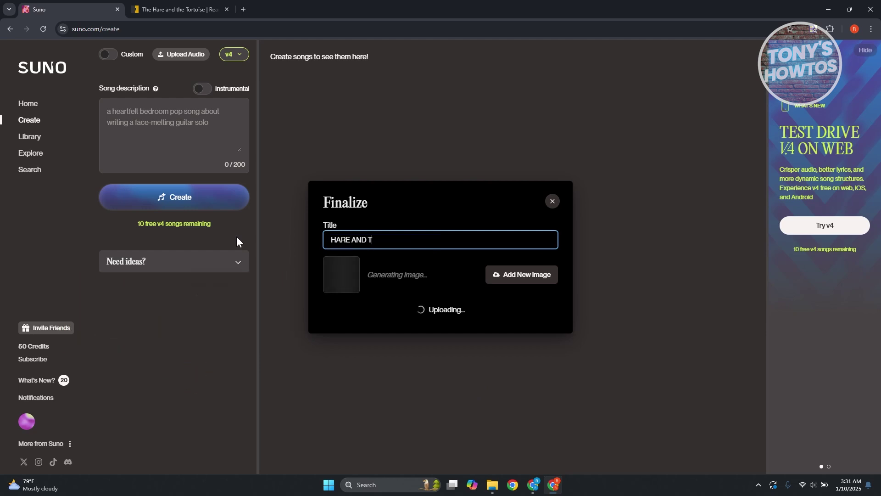
pyautogui.write('ORTOISE')
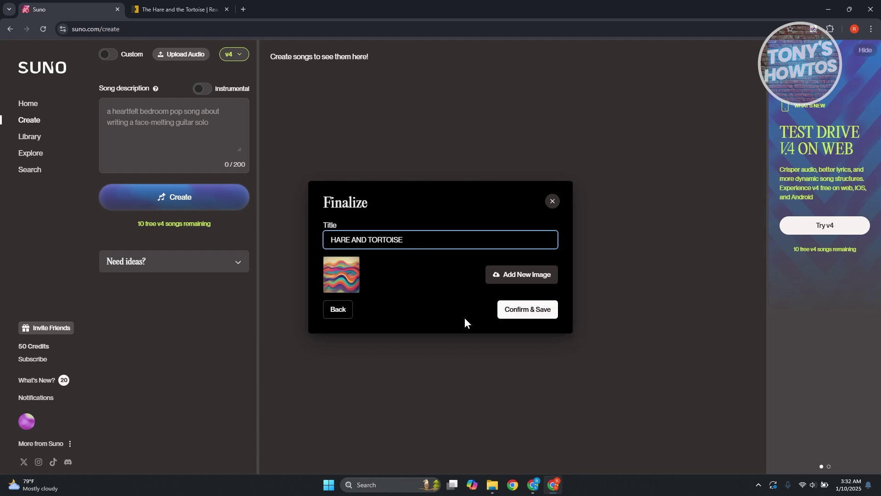
pyautogui.click(517, 309)
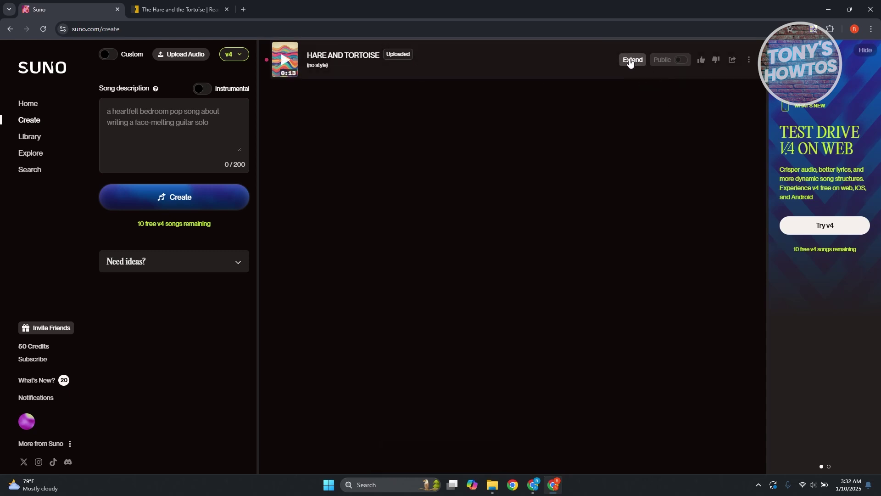
pyautogui.click(632, 60)
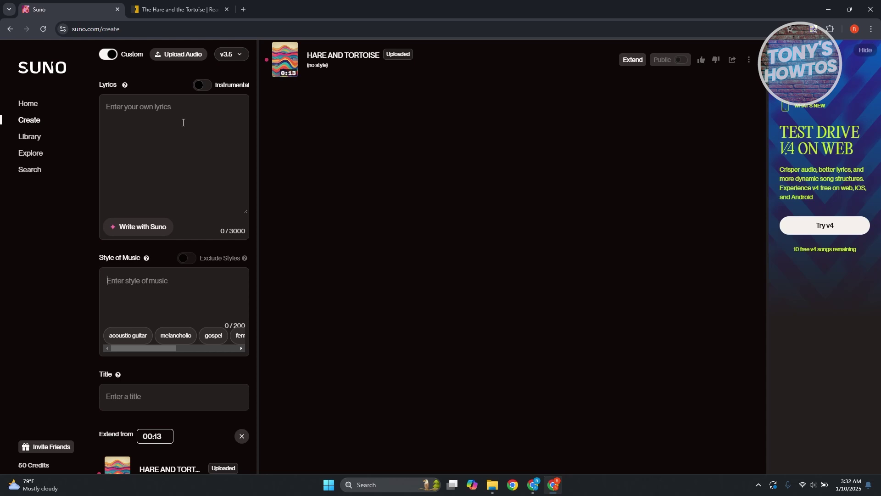
# Step: Keep the 00:13 extension with lyrics (Instrumental off) and accept the custom-lyrics terms
pyautogui.click(204, 86)
pyautogui.click(204, 86)
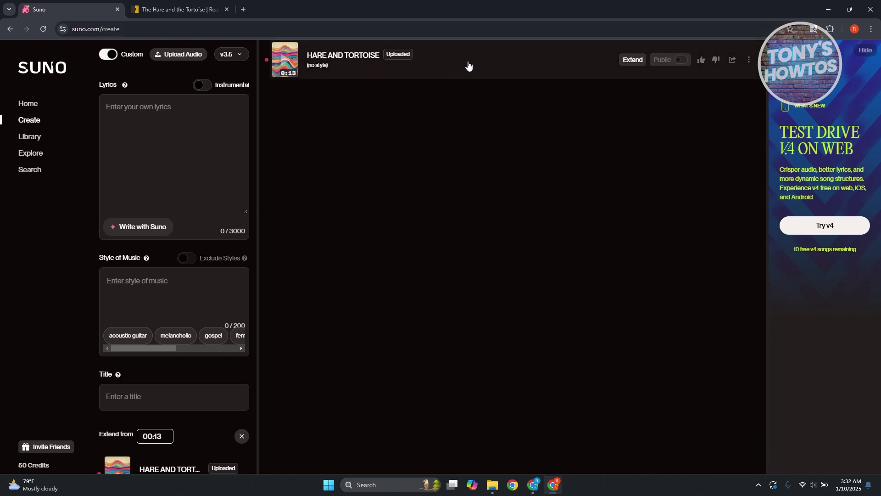
pyautogui.click(202, 85)
pyautogui.click(201, 86)
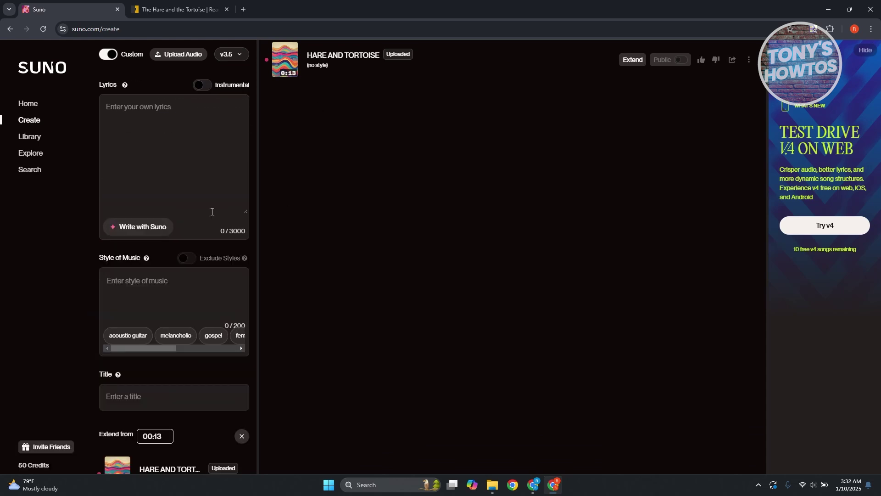
pyautogui.click(130, 128)
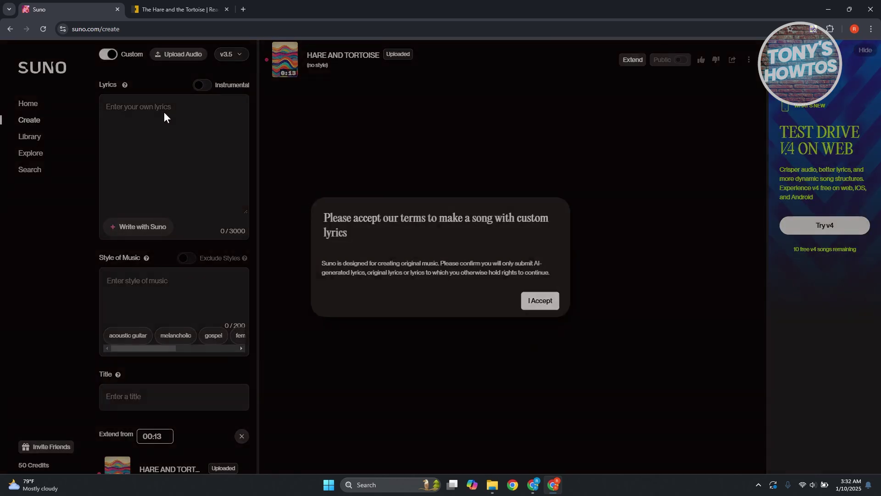
pyautogui.click(547, 306)
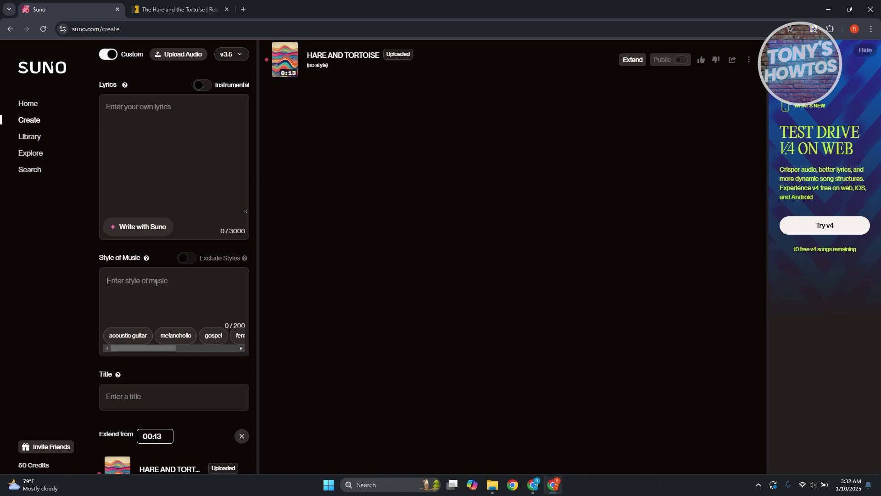
# Step: Enter style LOFI INSTRUMENTAL, paste the title 'Dance Till the World Drops', and zoom the page out
pyautogui.write('LO')
pyautogui.write('NSTRUMENTAL')
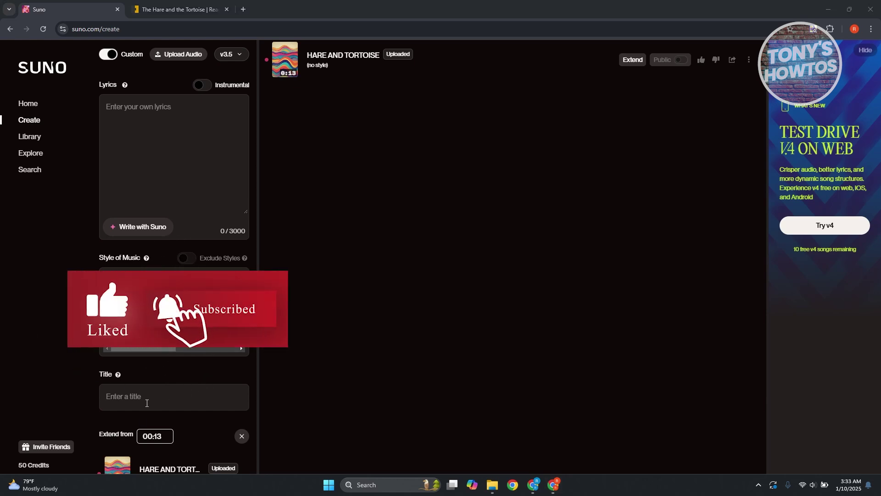
pyautogui.click(157, 397)
pyautogui.write('Dance Till the World Drops')
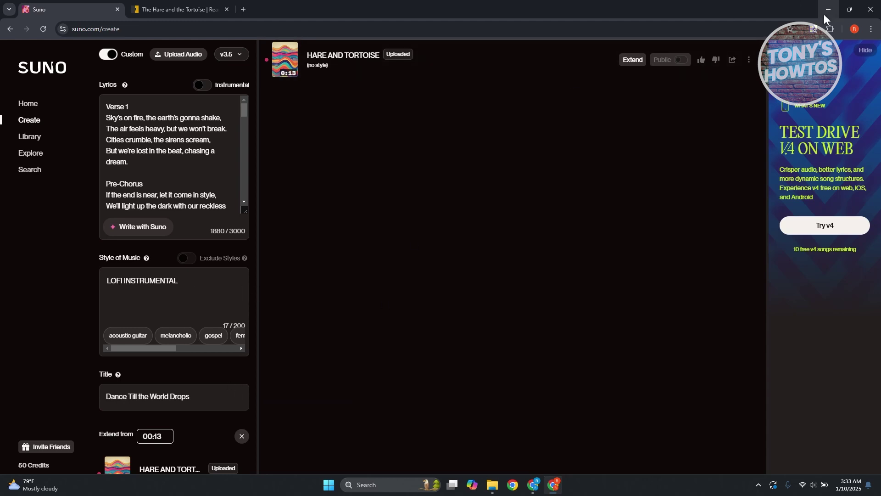
pyautogui.click(872, 29)
pyautogui.click(809, 213)
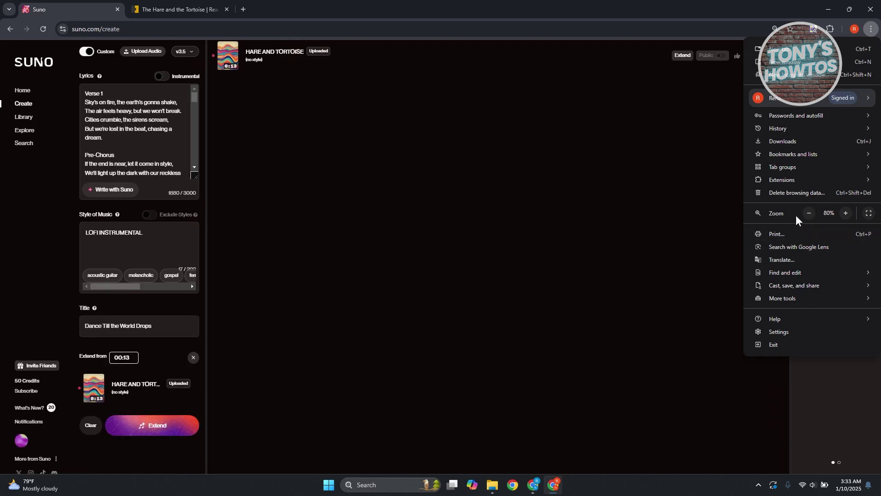
# Step: Run the extension at 80% page zoom, then restore the browser zoom to 100%
pyautogui.click(334, 228)
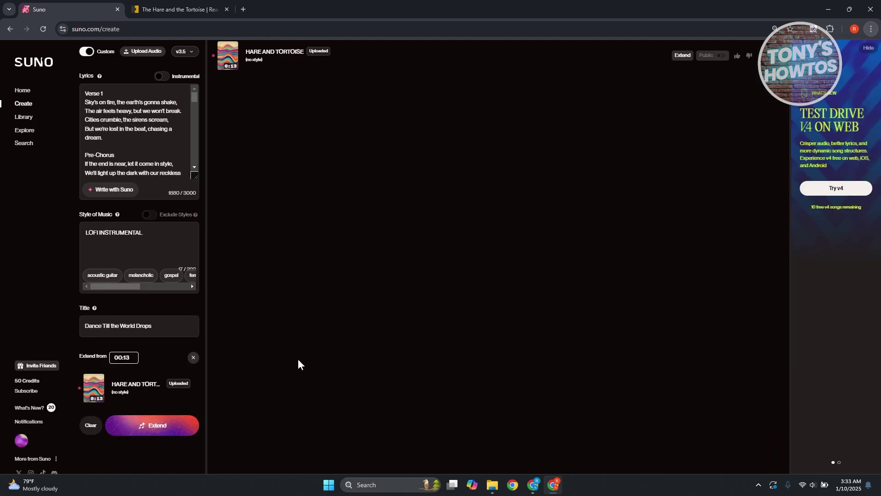
pyautogui.click(150, 430)
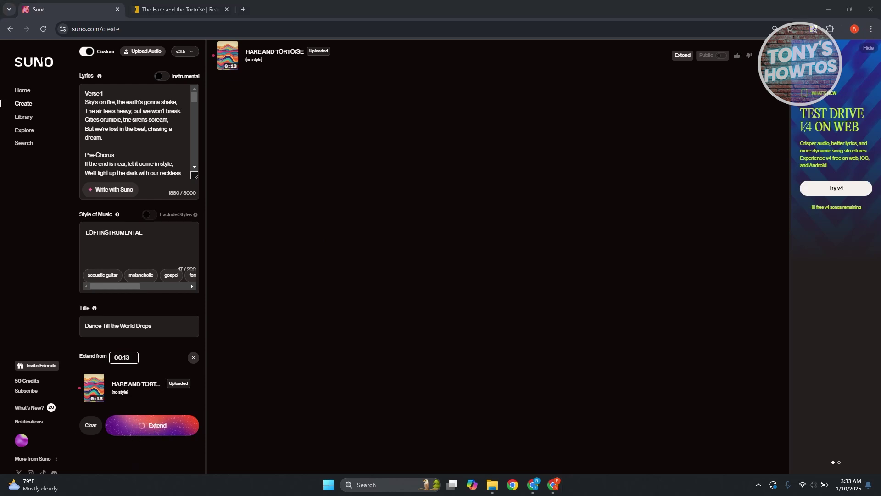
pyautogui.click(872, 29)
pyautogui.click(845, 212)
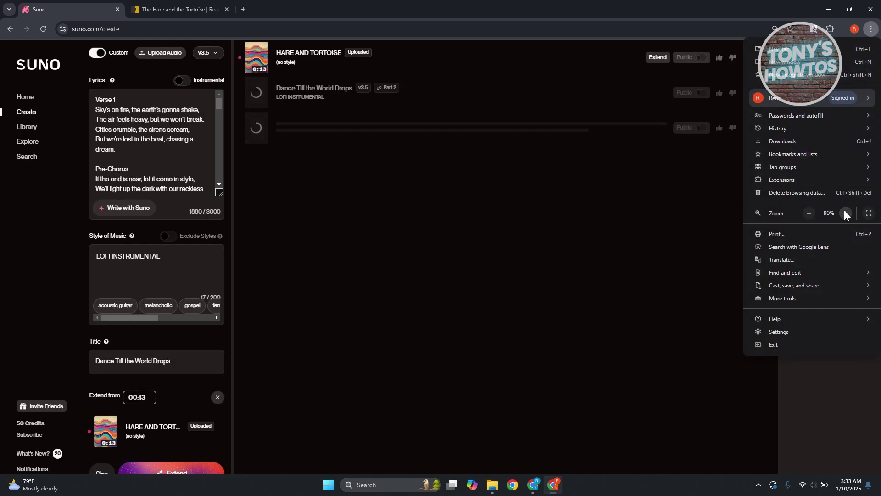
pyautogui.click(845, 212)
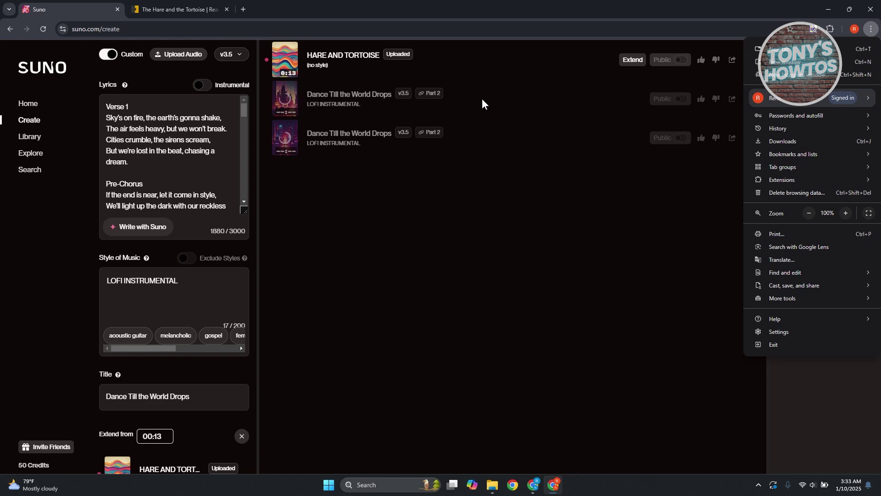
pyautogui.click(591, 260)
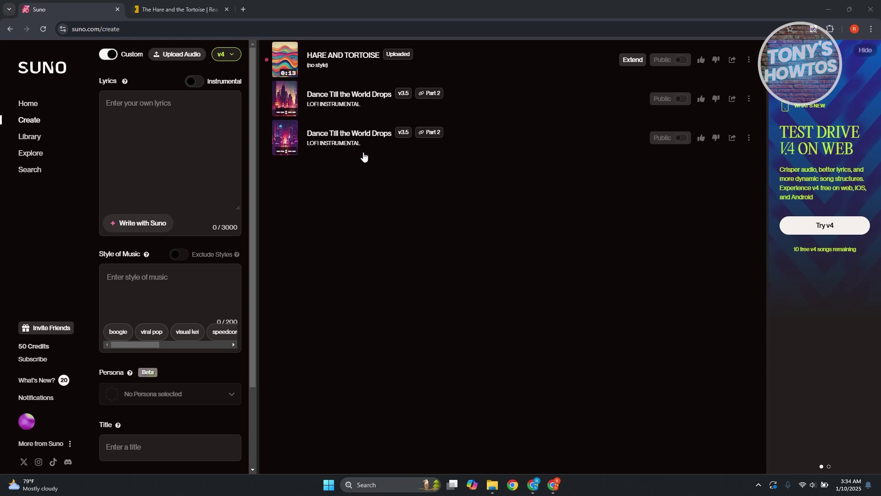
# Step: Play the third listed track, pause it at 00:09, and open its three-dot menu
pyautogui.click(286, 137)
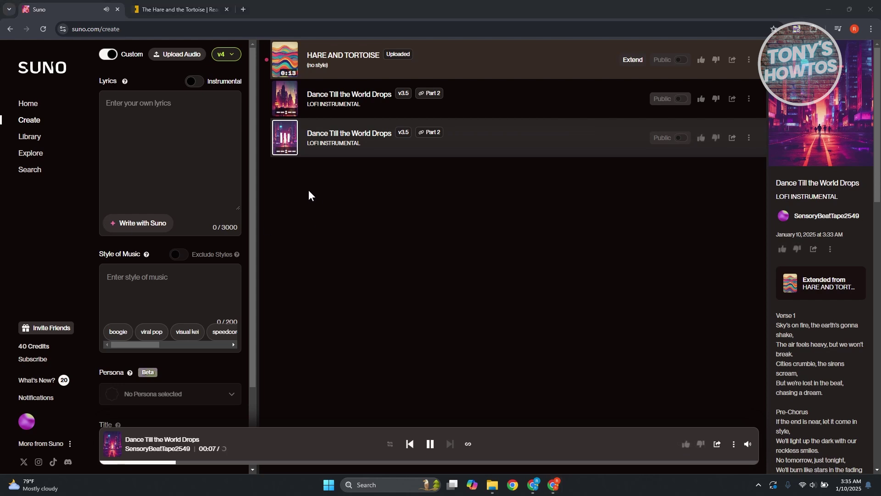
pyautogui.click(285, 137)
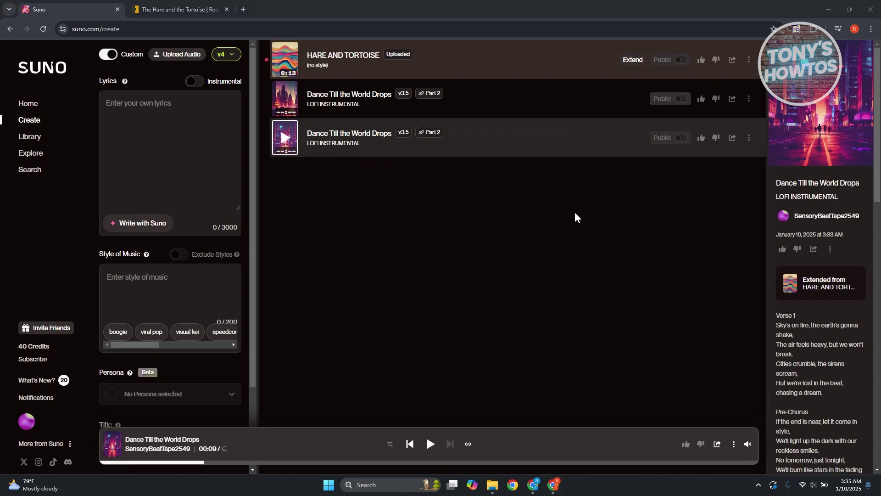
pyautogui.click(749, 138)
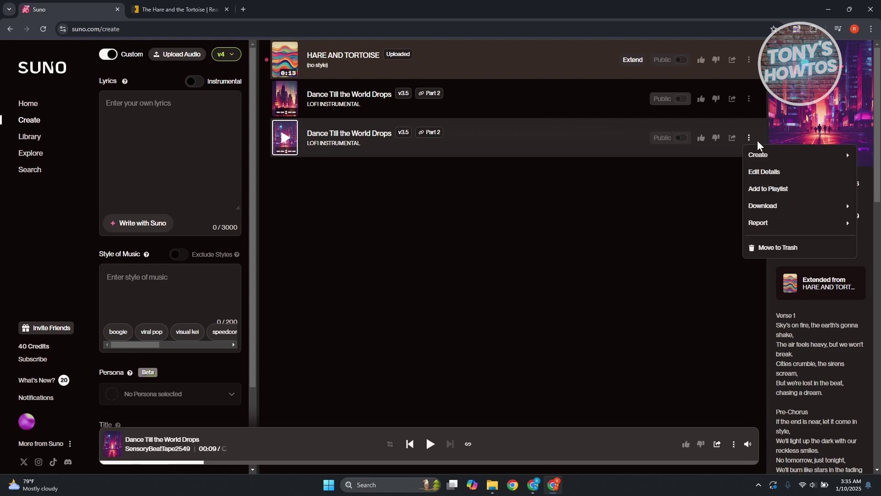
# Step: Choose Video from the Download options for the second 'Dance Till the World Drops' track
pyautogui.moveTo(774, 211)
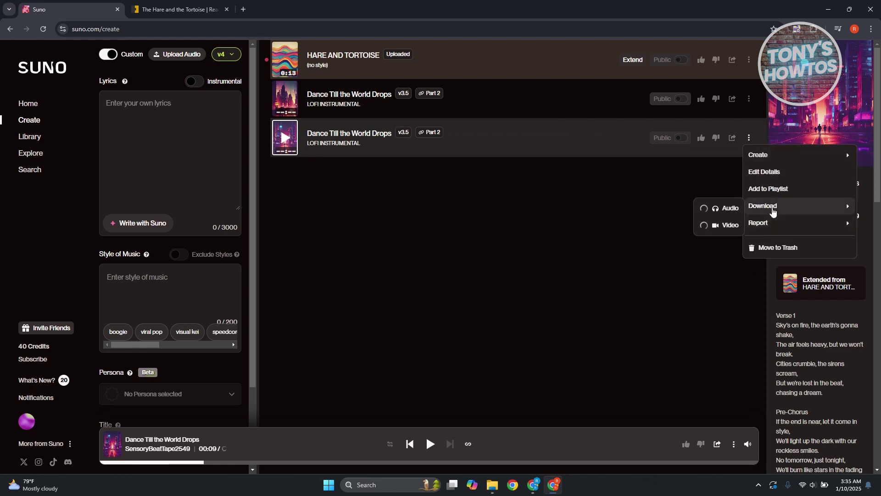
pyautogui.click(731, 230)
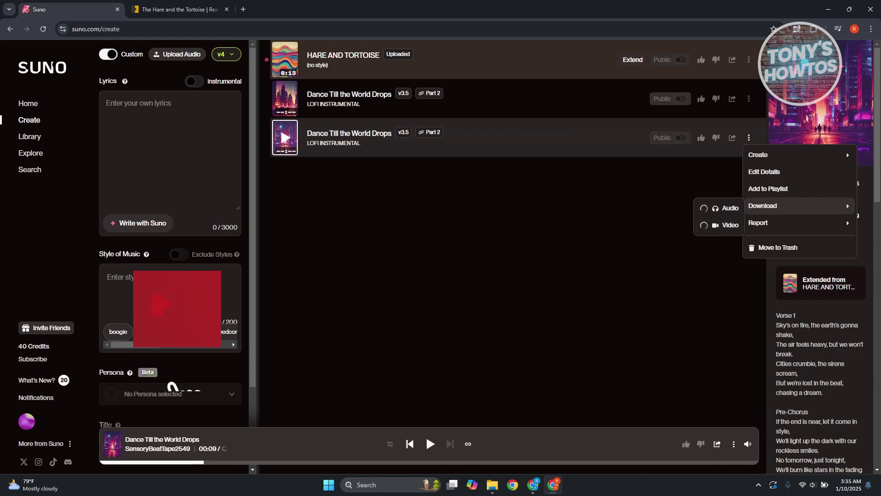